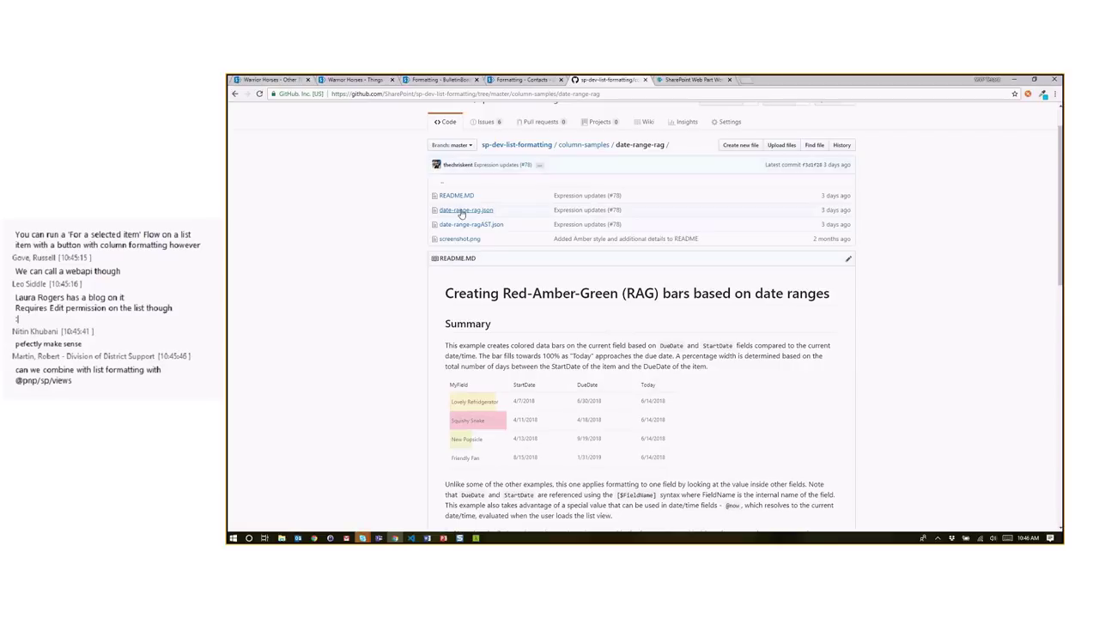
Step: Open date-range-rag.json from the date-range-rag column sample and copy its complete JSON code
click(463, 214)
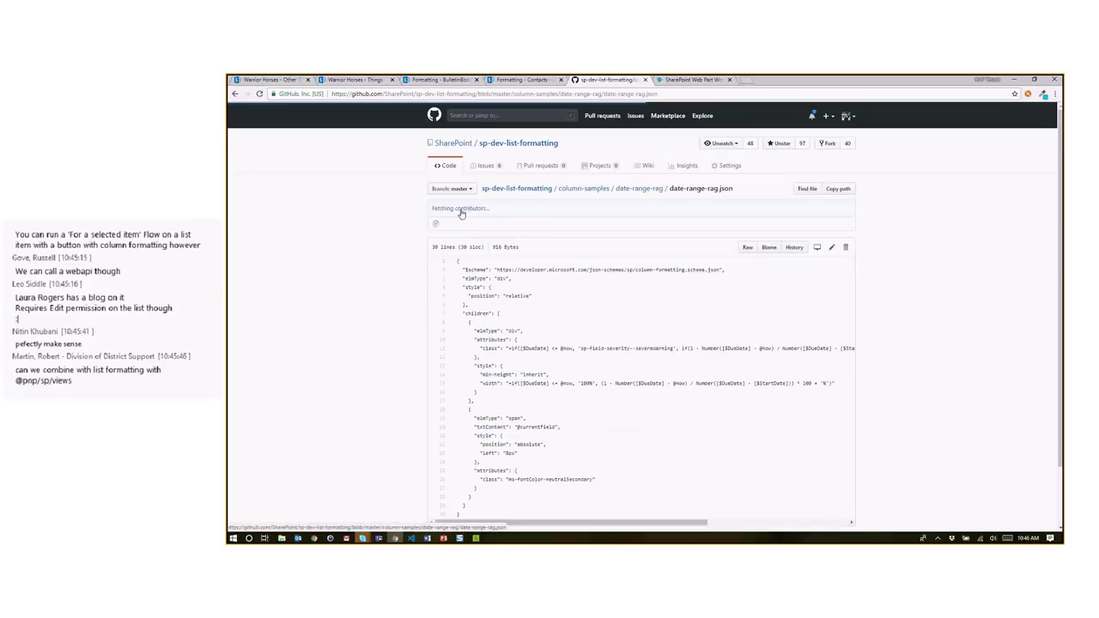
drag(457, 260, 545, 499)
click(545, 501)
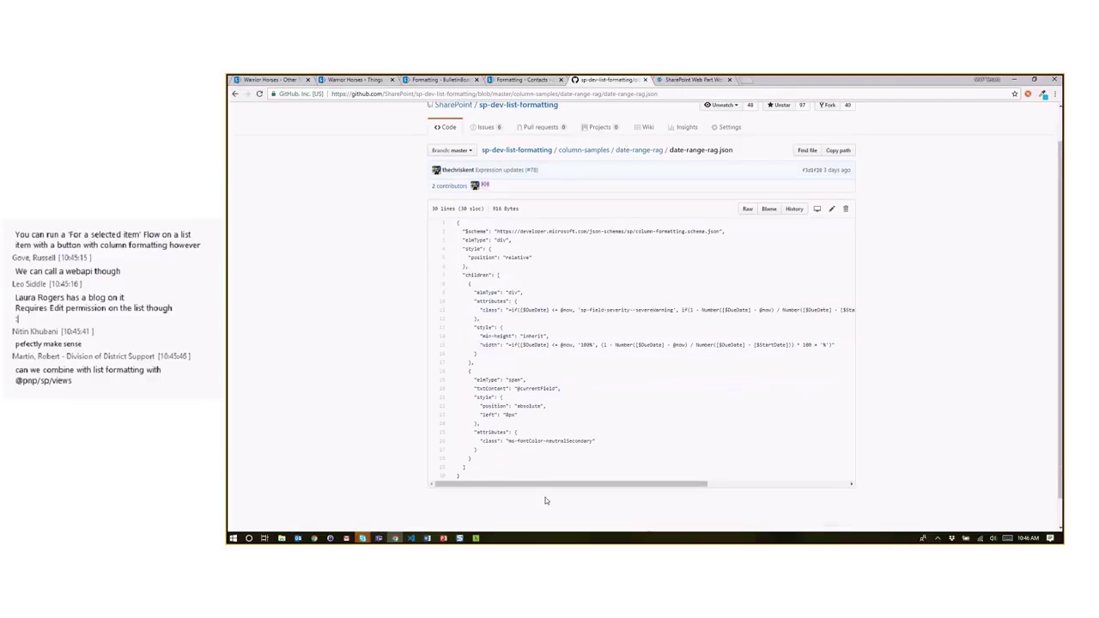
drag(458, 260, 534, 478)
right_click(477, 389)
click(498, 399)
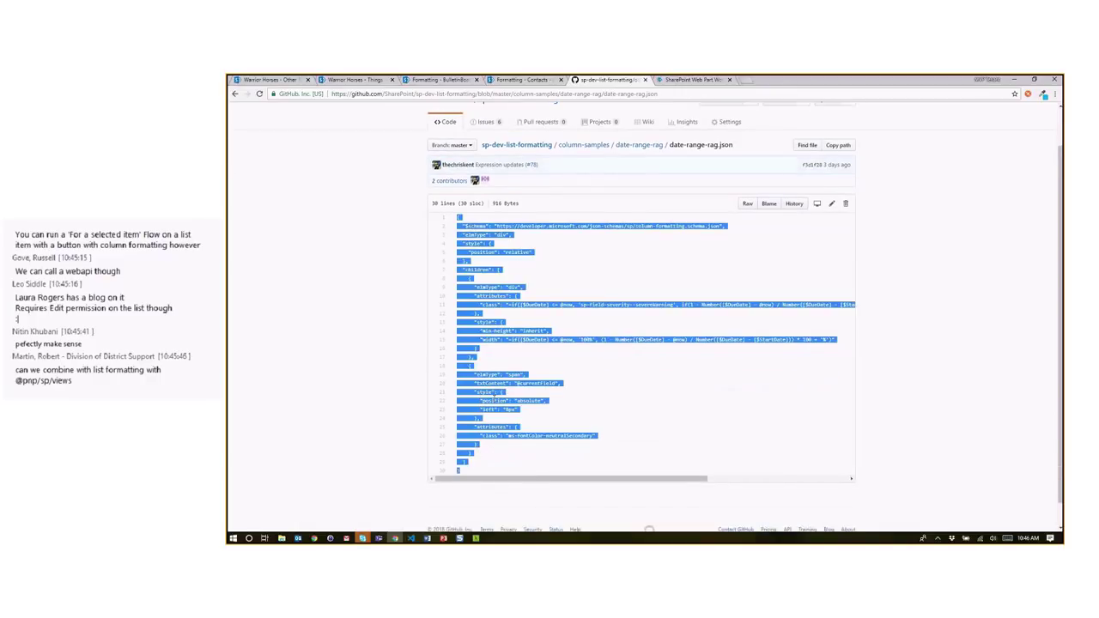
Step: Clear the code selection and navigate back two pages from the date-range-rag.json file
click(554, 255)
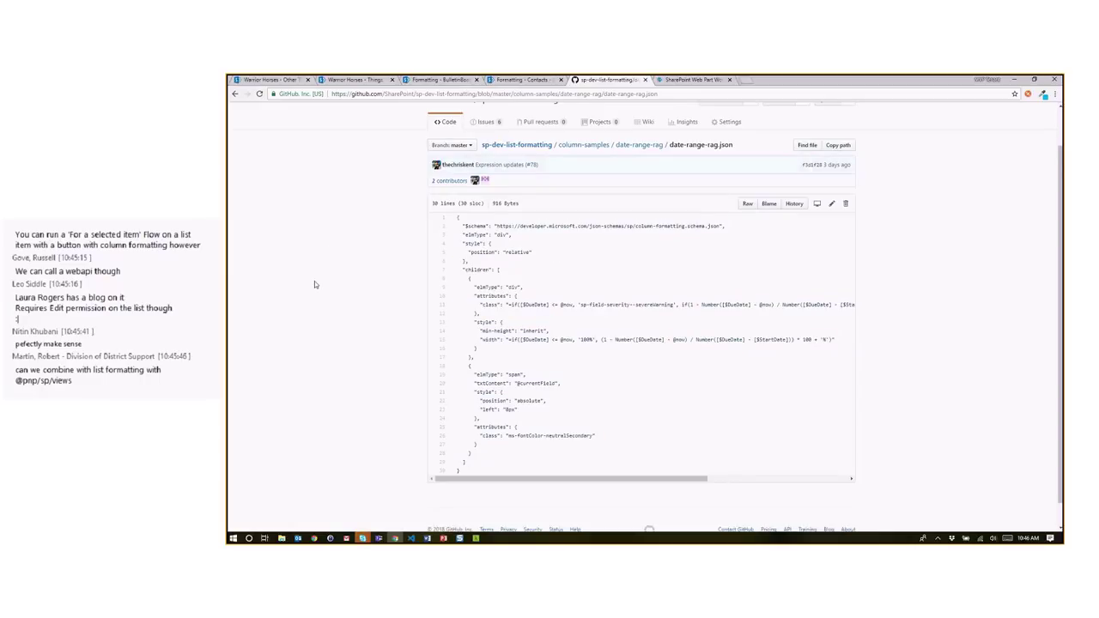
scroll(313, 223, up, 2)
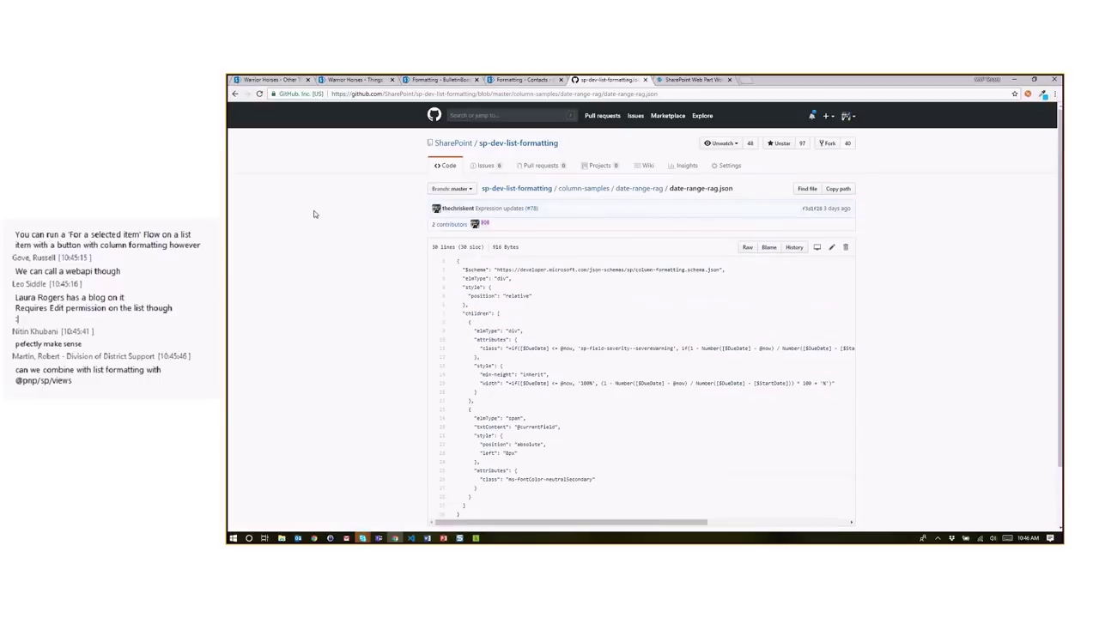
click(235, 93)
click(234, 93)
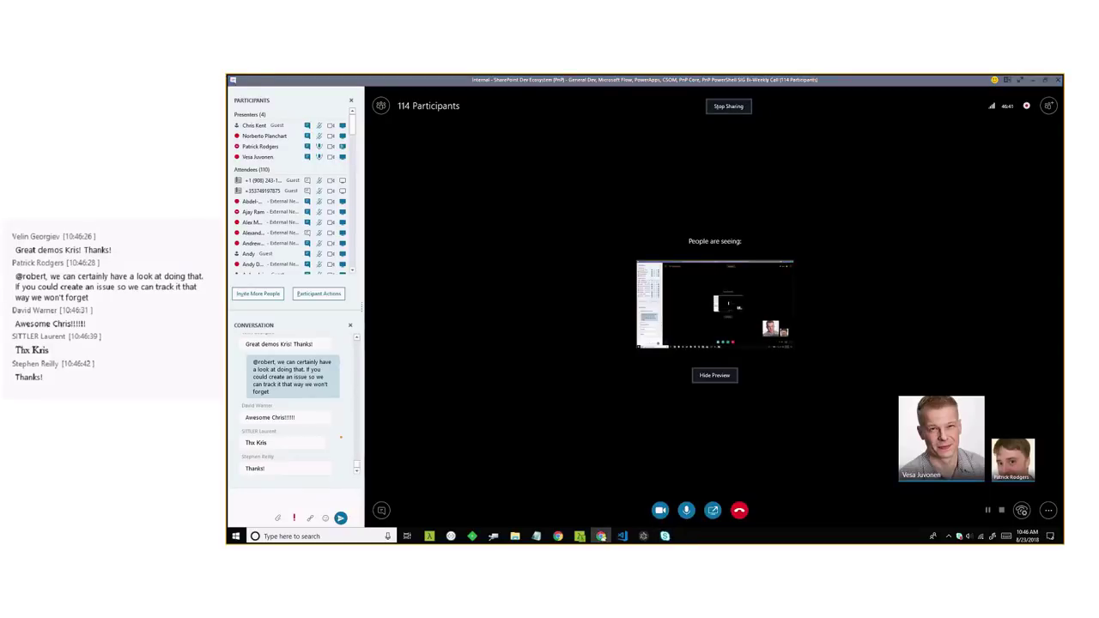
Step: Show the desktop in place of the meeting window and bring up the FastTrack application window
key(super+d)
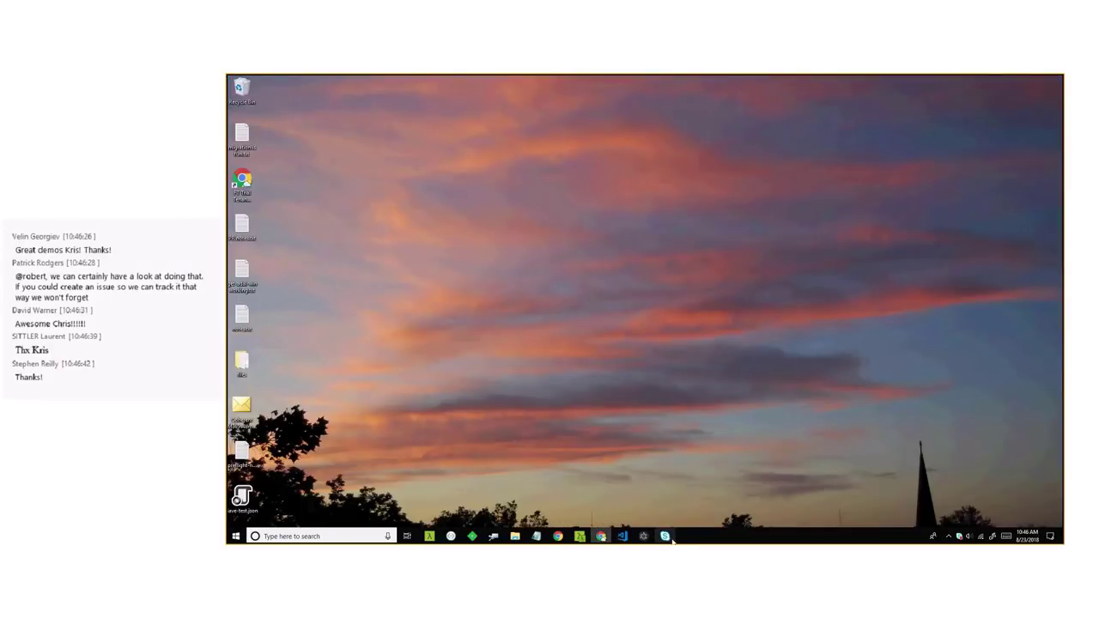
mouse_move(666, 538)
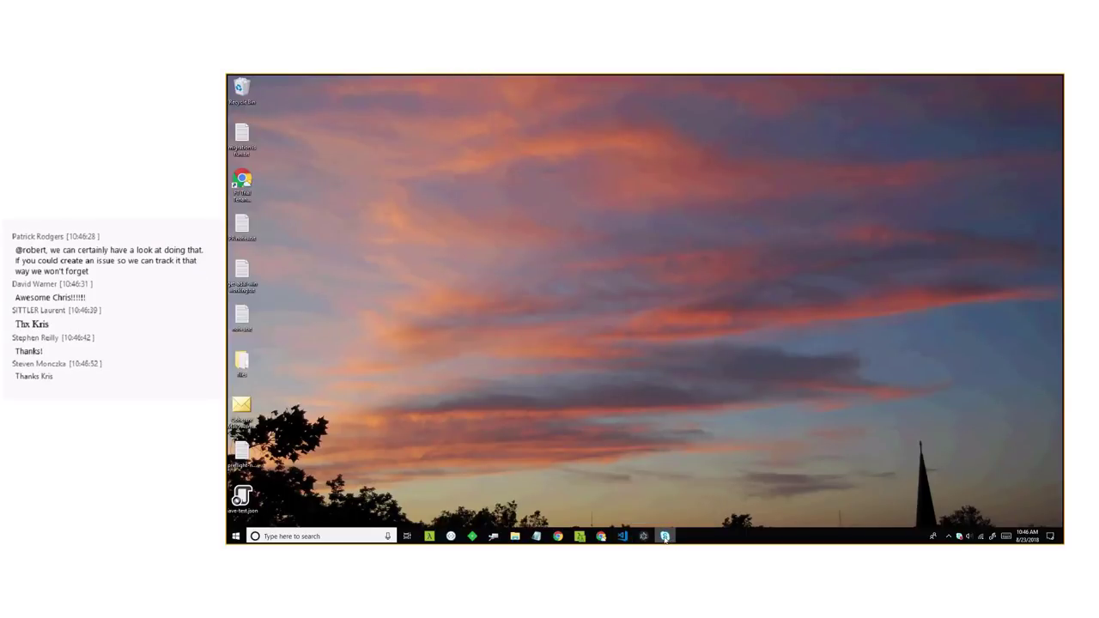
click(643, 535)
drag(613, 182, 580, 134)
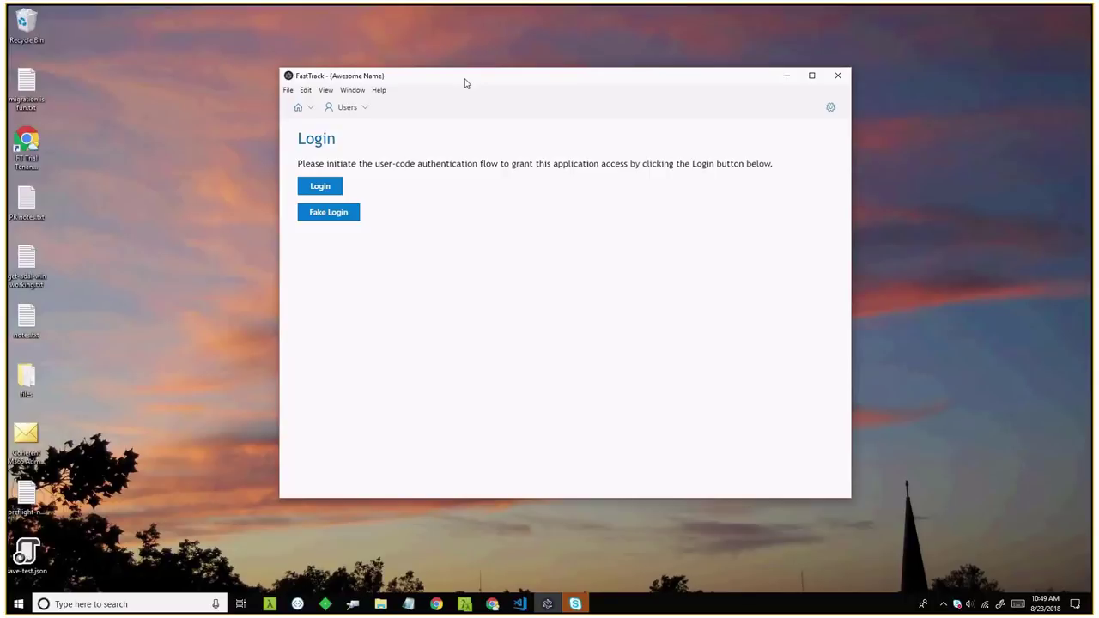
click(345, 107)
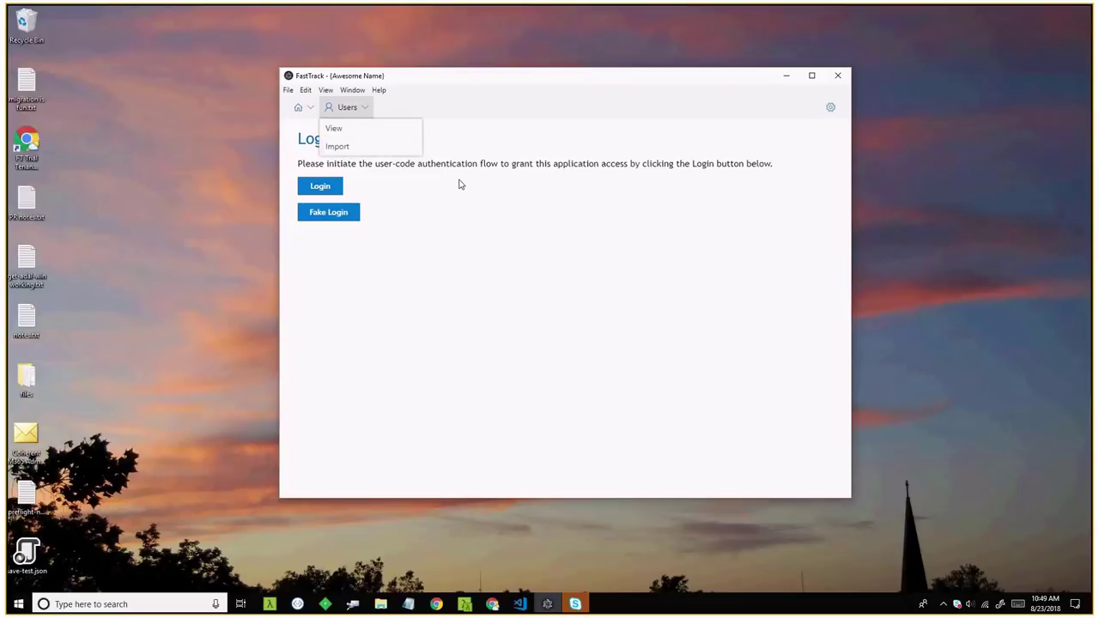
click(319, 185)
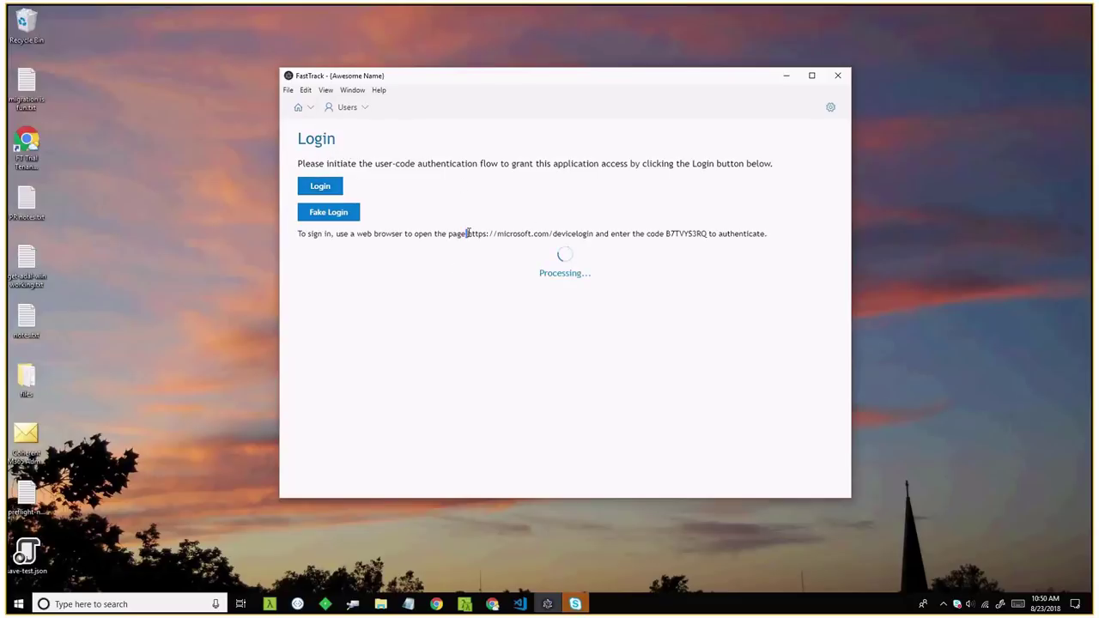
drag(468, 233, 593, 233)
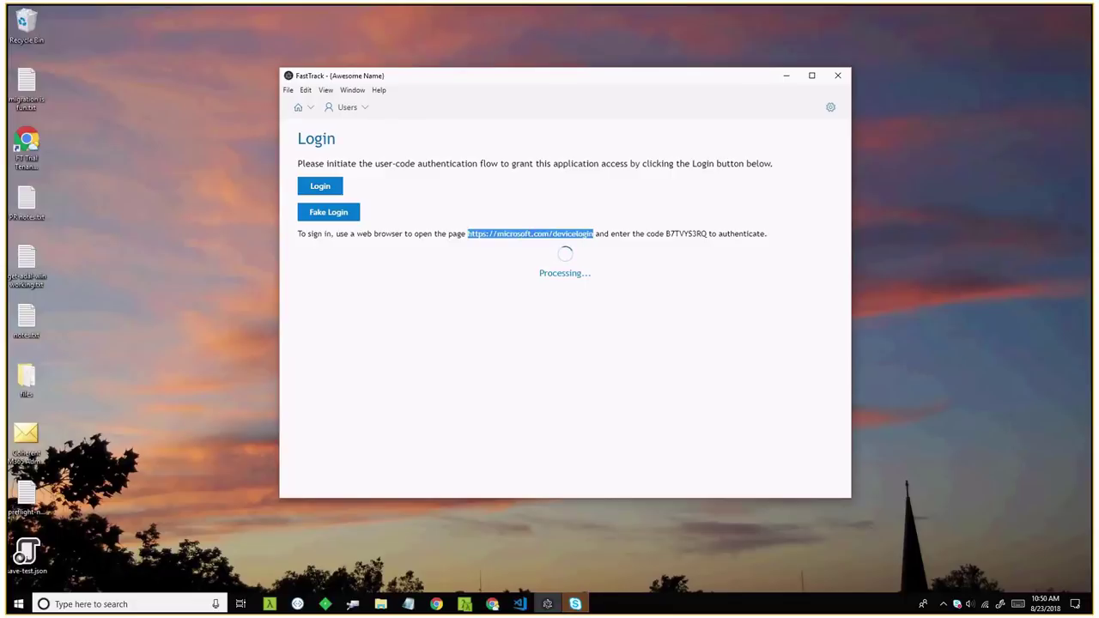
Step: Switch to the browser's Device Login page and submit the device code copied from FastTrack
click(492, 604)
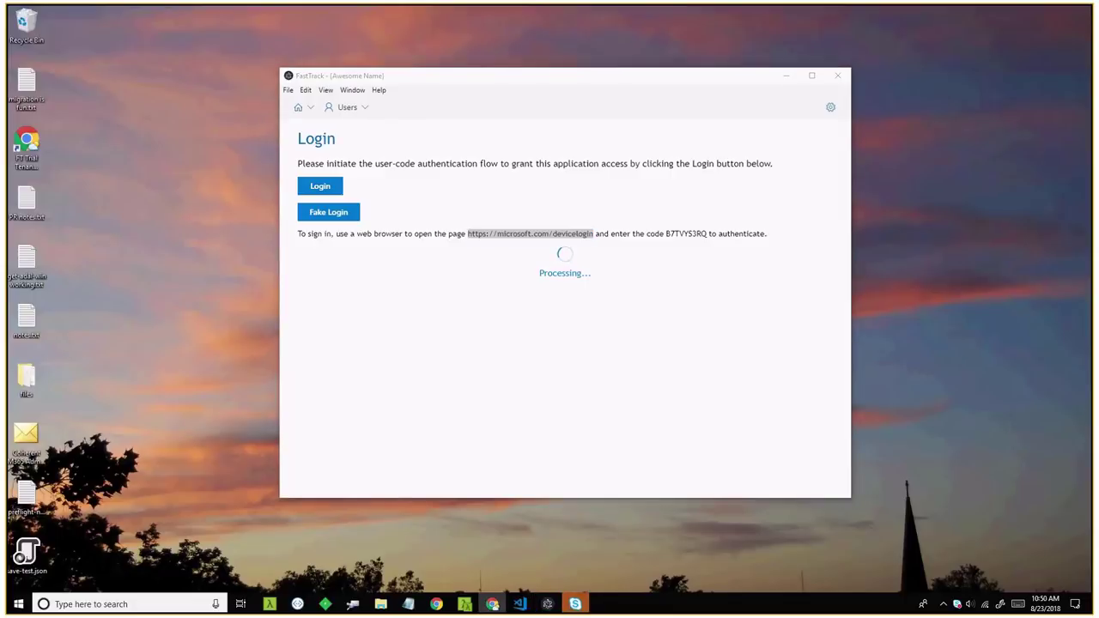
drag(666, 234, 708, 234)
key(ctrl+c)
click(208, 172)
click(418, 308)
key(ctrl+v)
key(Return)
Step: Continue the device sign-in with the tenant account and minimize the browser to return to FastTrack
click(386, 454)
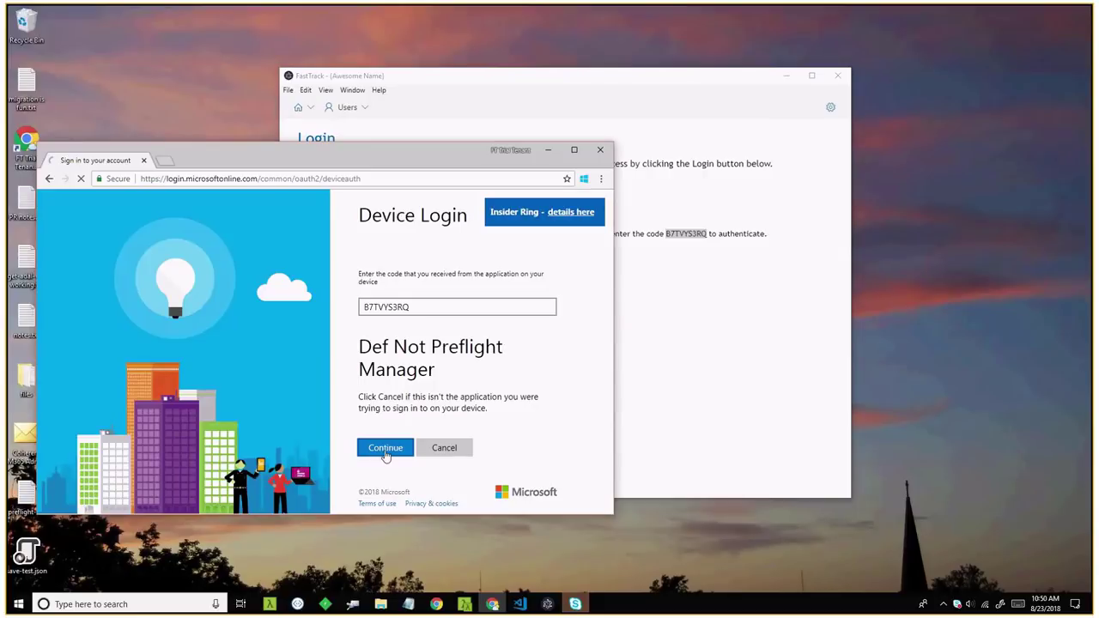
click(319, 352)
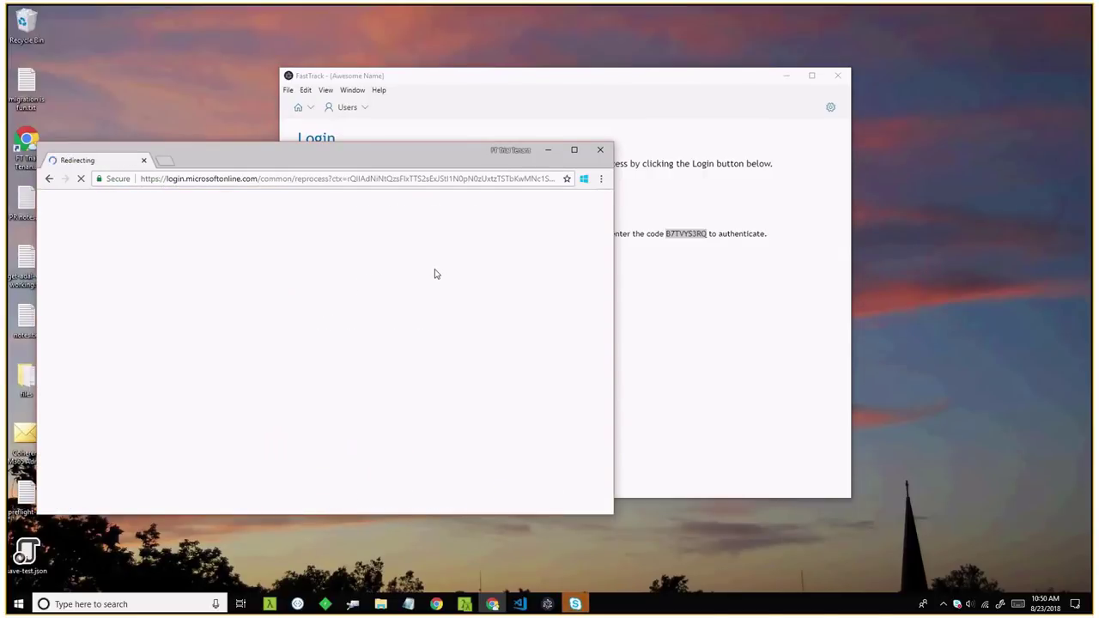
click(549, 150)
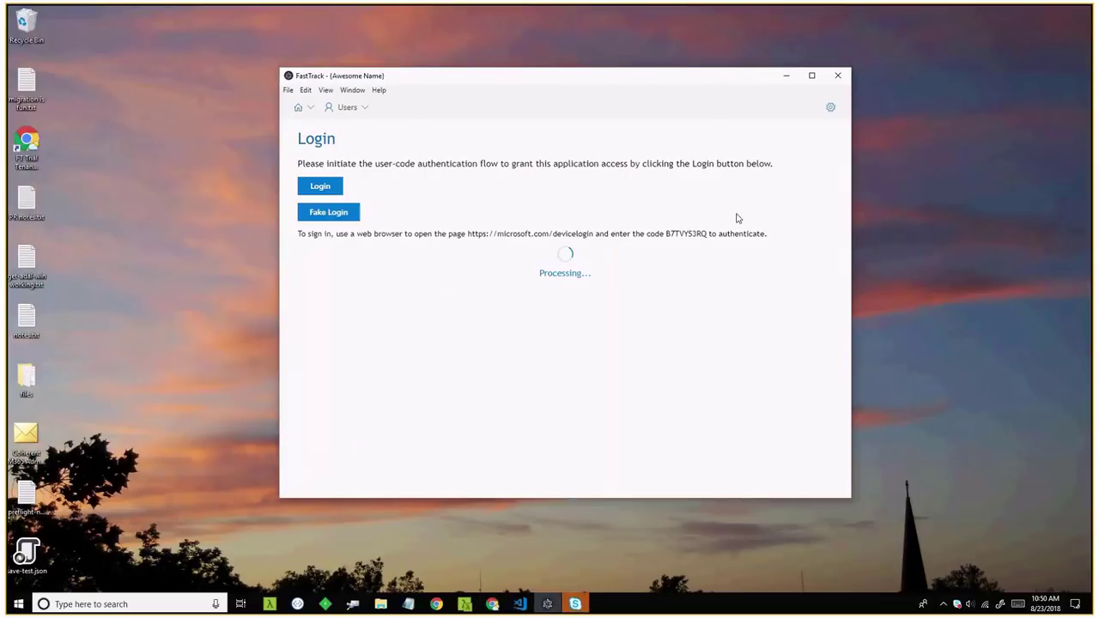
Step: Open the user list in FastTrack and run the pre-checks on all listed users
drag(608, 74, 551, 55)
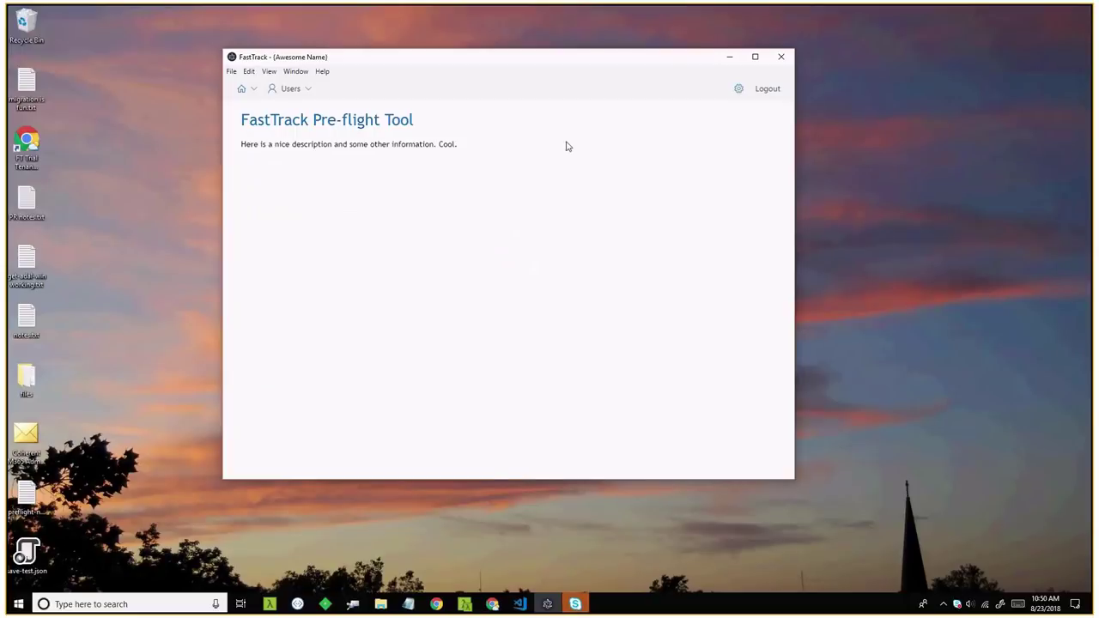
click(310, 97)
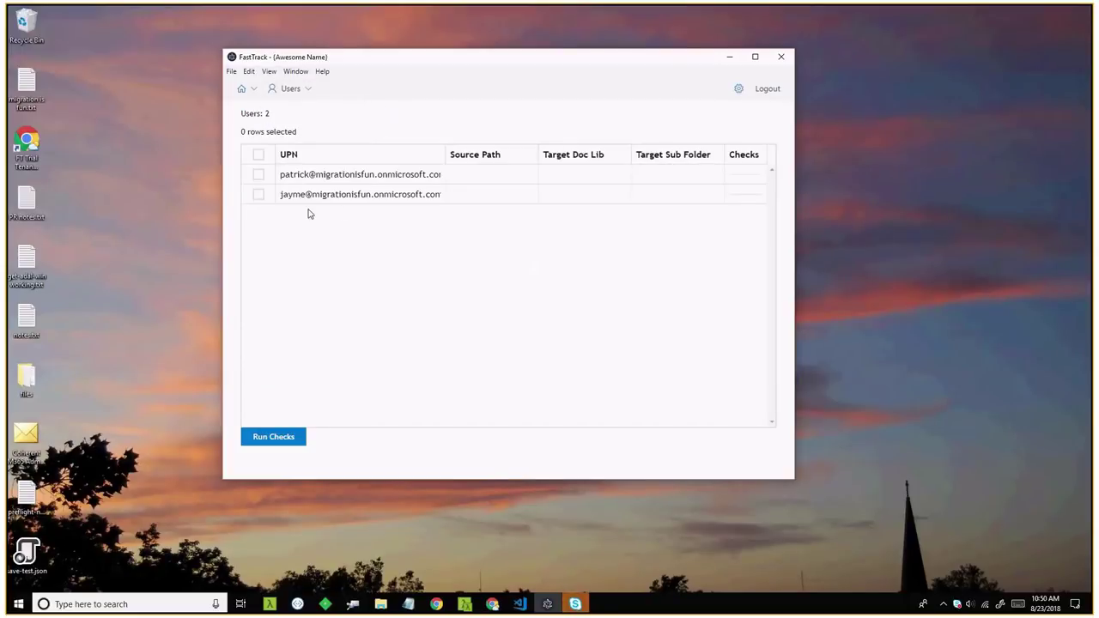
click(258, 155)
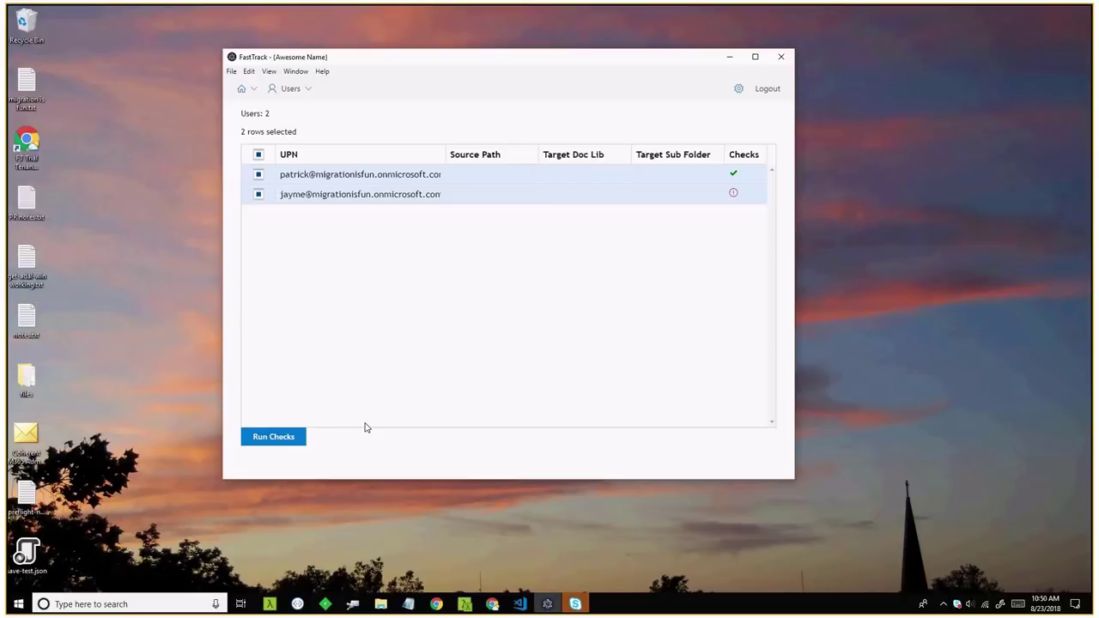
Step: Review the precheck log of each user through the results in the Checks column
click(734, 173)
click(734, 196)
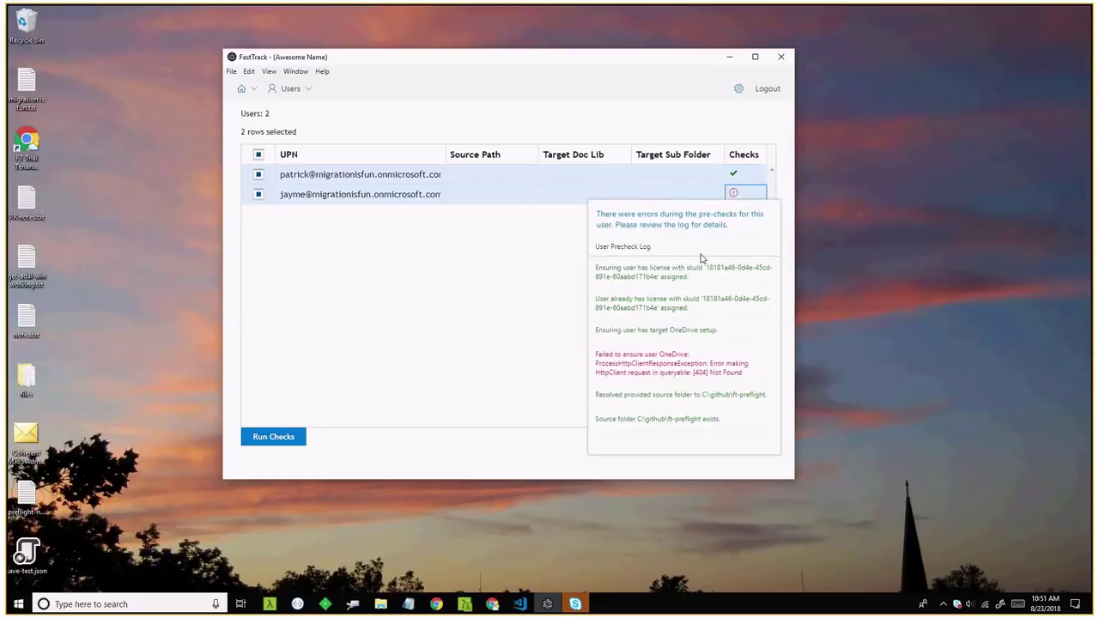
click(734, 195)
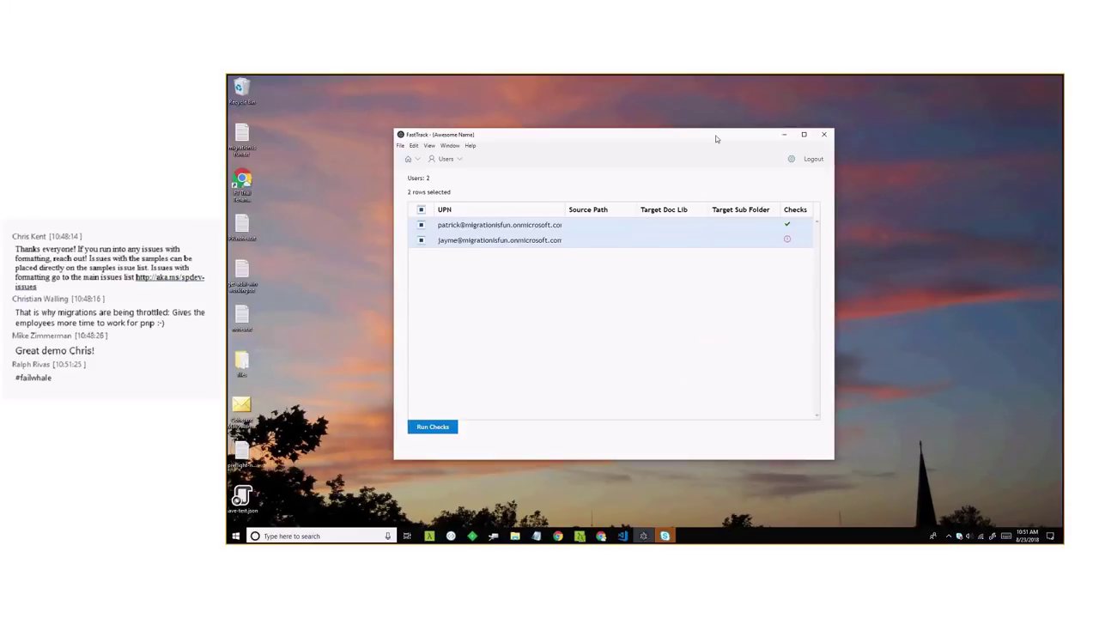
Step: Look over the FastTrack settings page and close the application
click(790, 159)
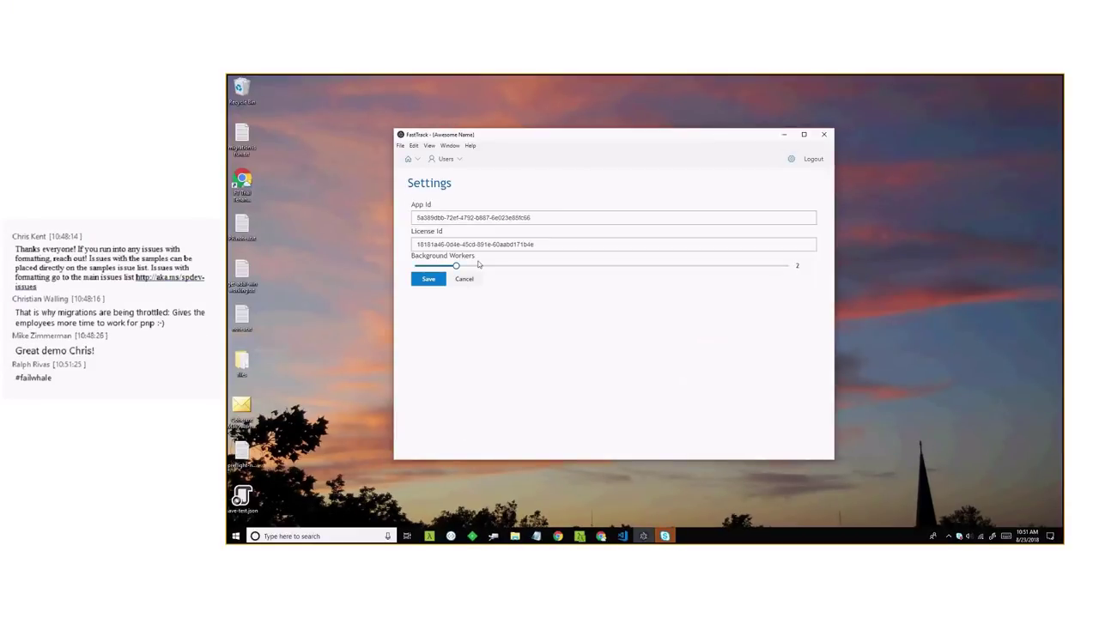
click(721, 245)
click(813, 158)
click(823, 134)
Step: Switch to Visual Studio Code, browse the src and components folders of ft-preflight, and start the Debug Renderer Process session
key(alt+Tab)
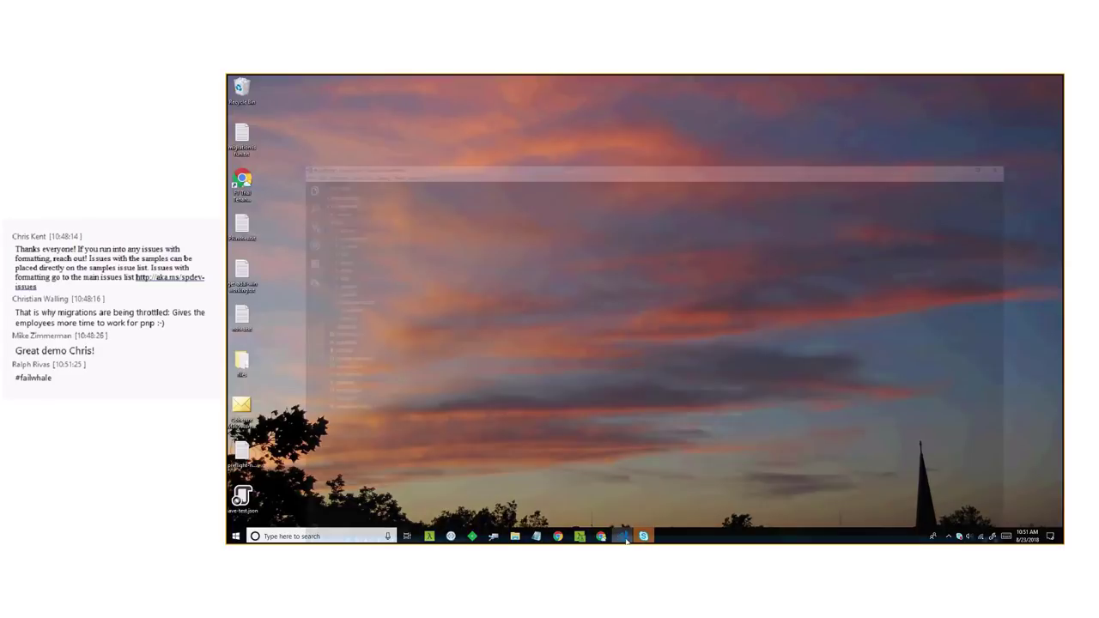
click(257, 142)
click(257, 142)
click(433, 269)
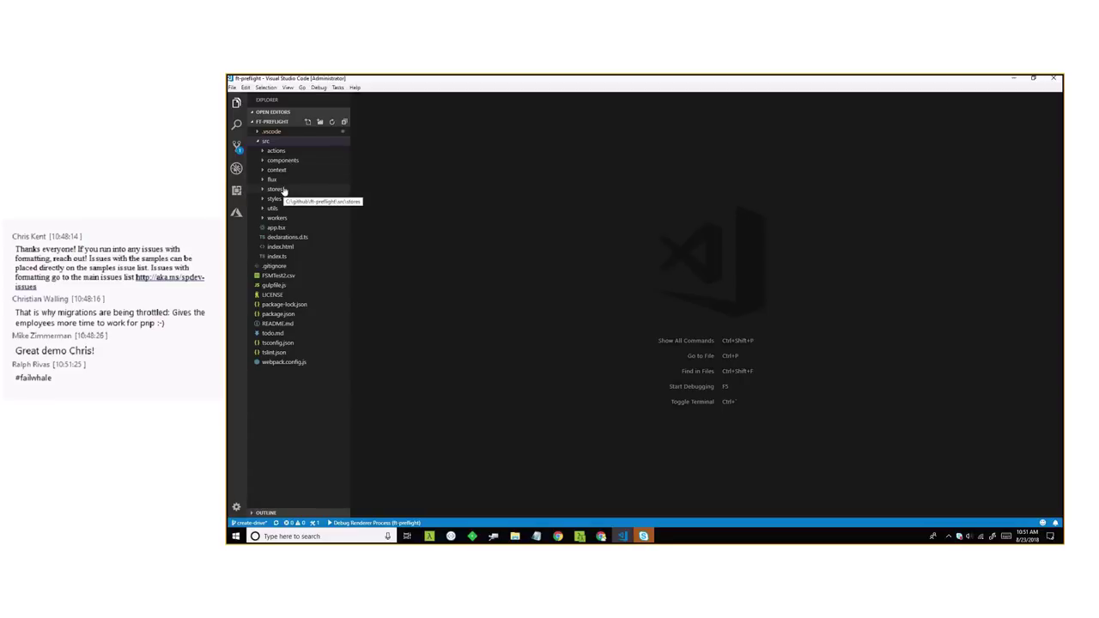
click(283, 160)
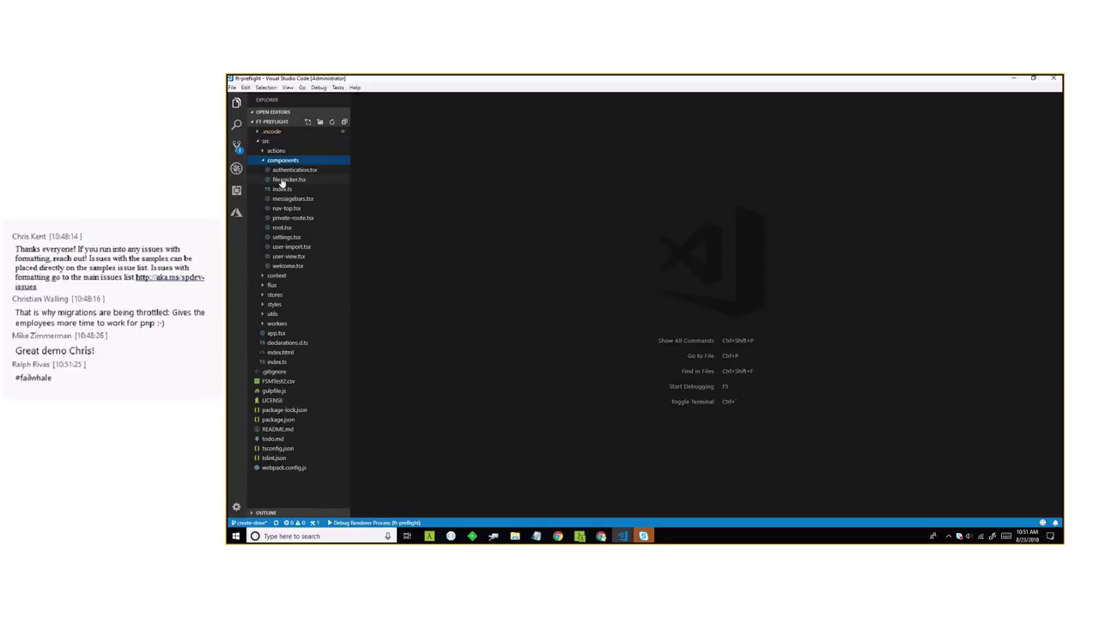
click(288, 161)
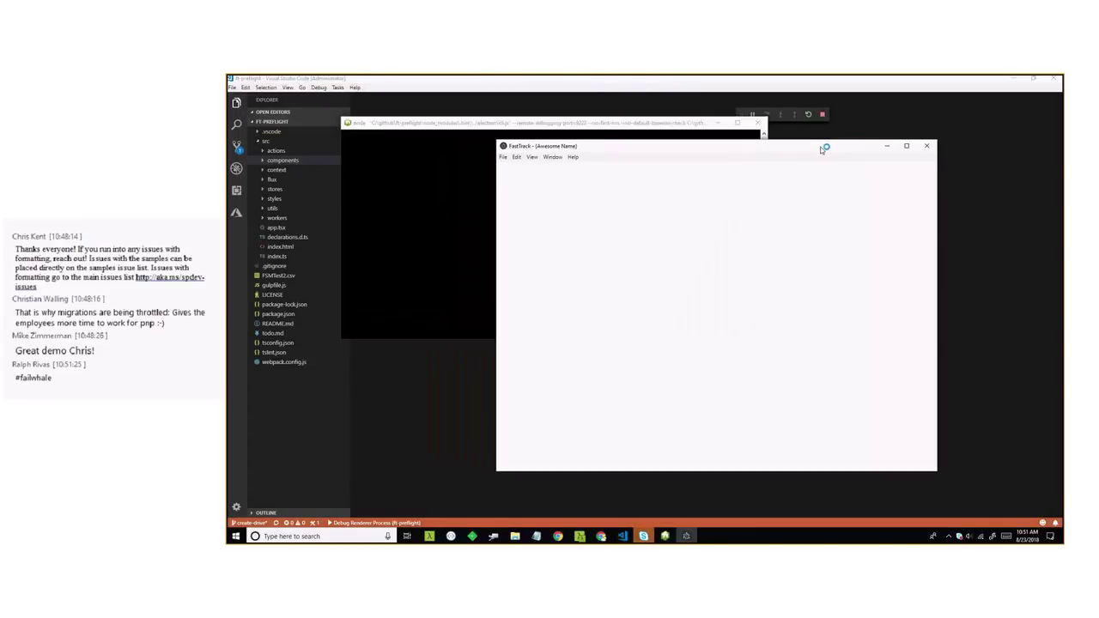
Step: Open users.ts and auth.ts from the stores folder and set a breakpoint on line 61 of auth.ts, under the AUTH_LOGIN_END case
click(263, 189)
click(266, 256)
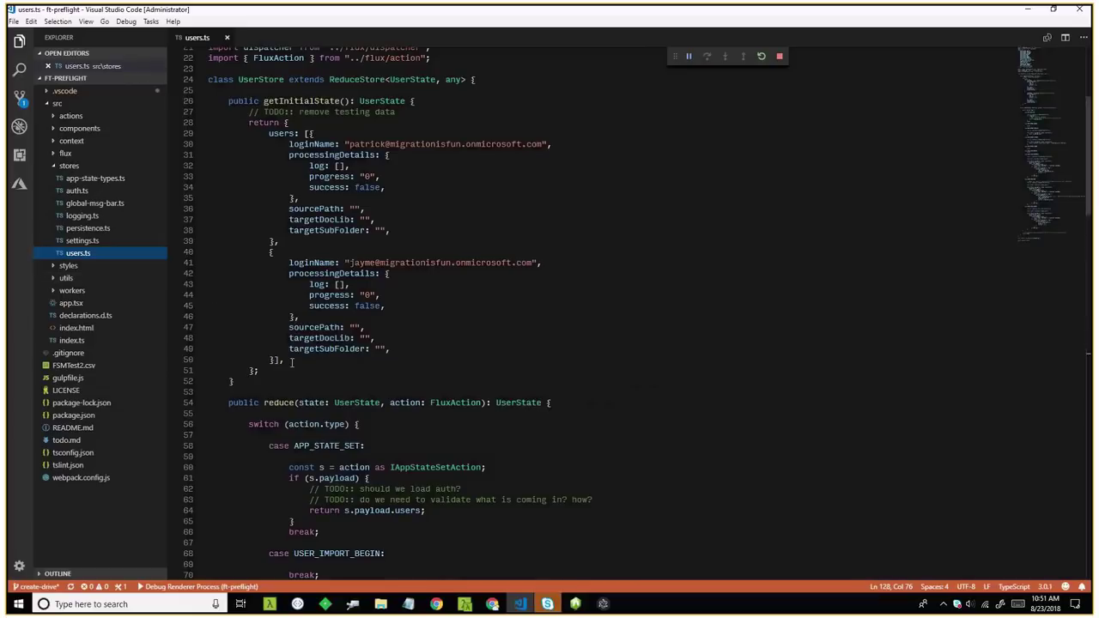
click(281, 217)
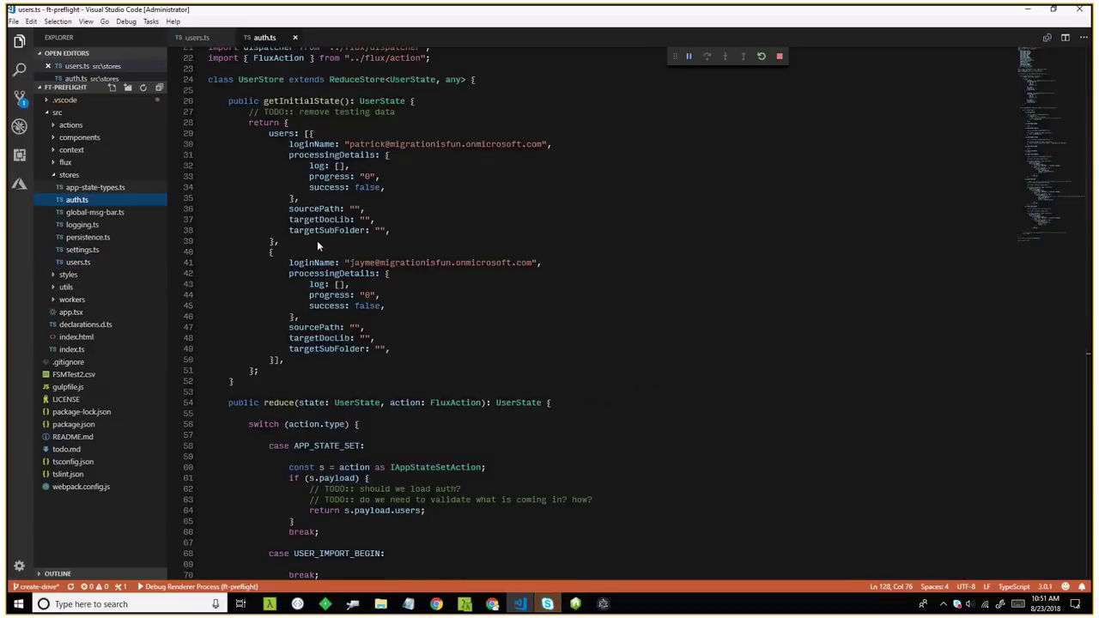
scroll(291, 318, down, 11)
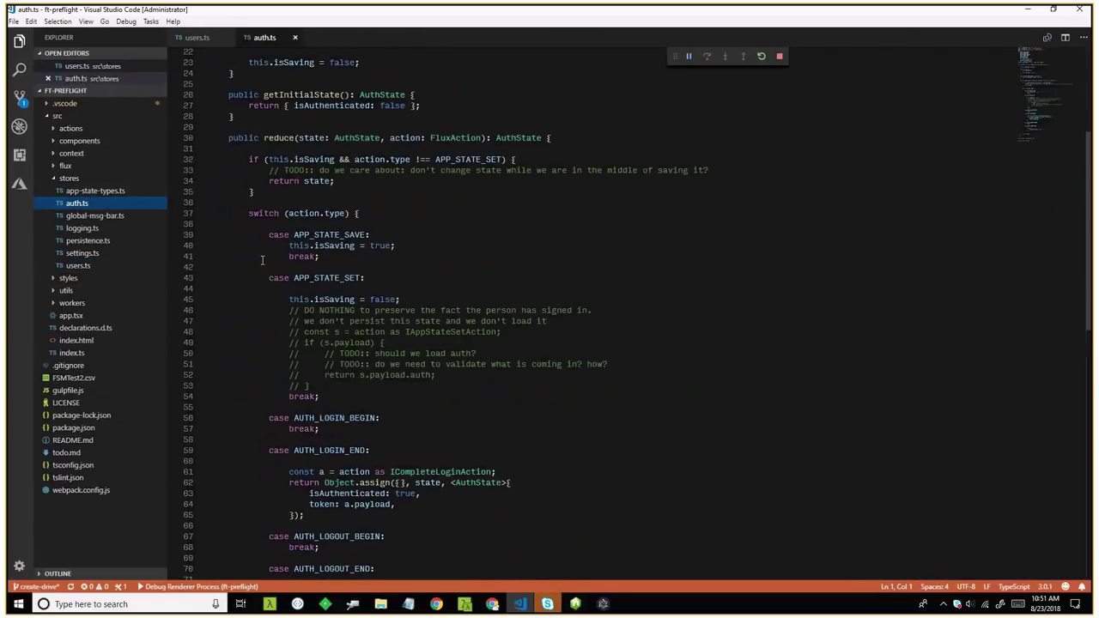
scroll(252, 268, up, 1)
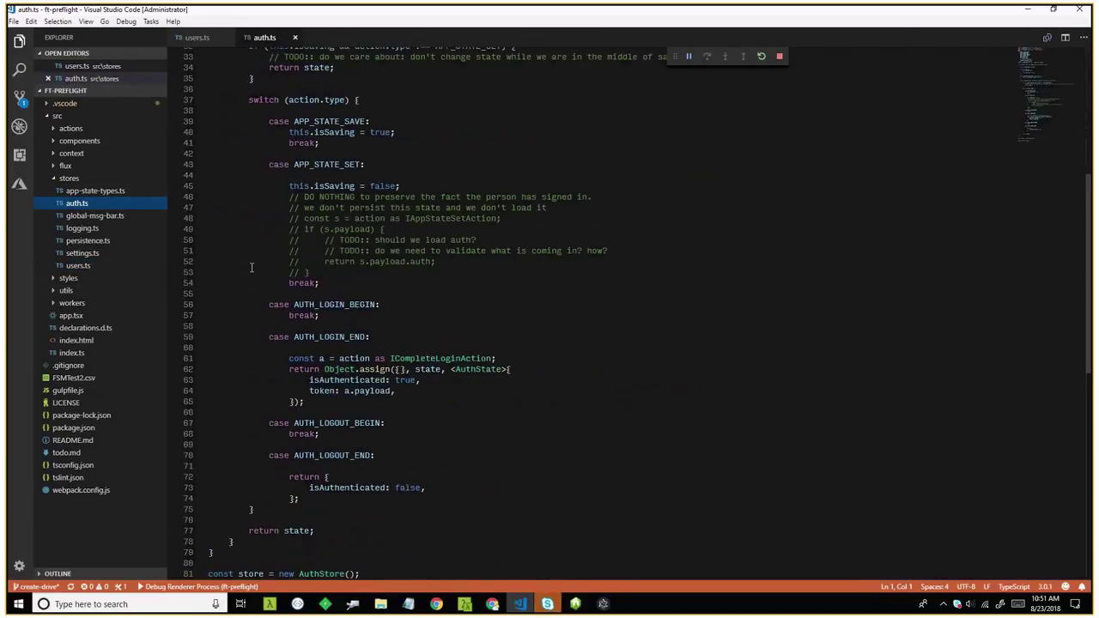
scroll(216, 264, down, 4)
click(173, 217)
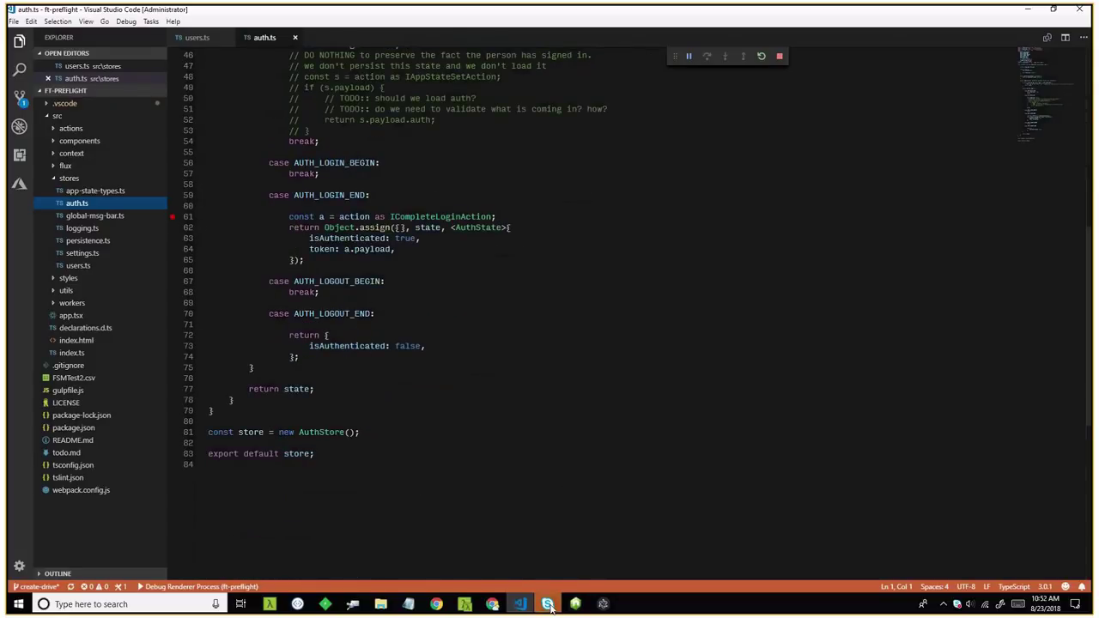
Step: Check the debugged FastTrack window and enlarge the terminal to review the debug-start task output
click(603, 604)
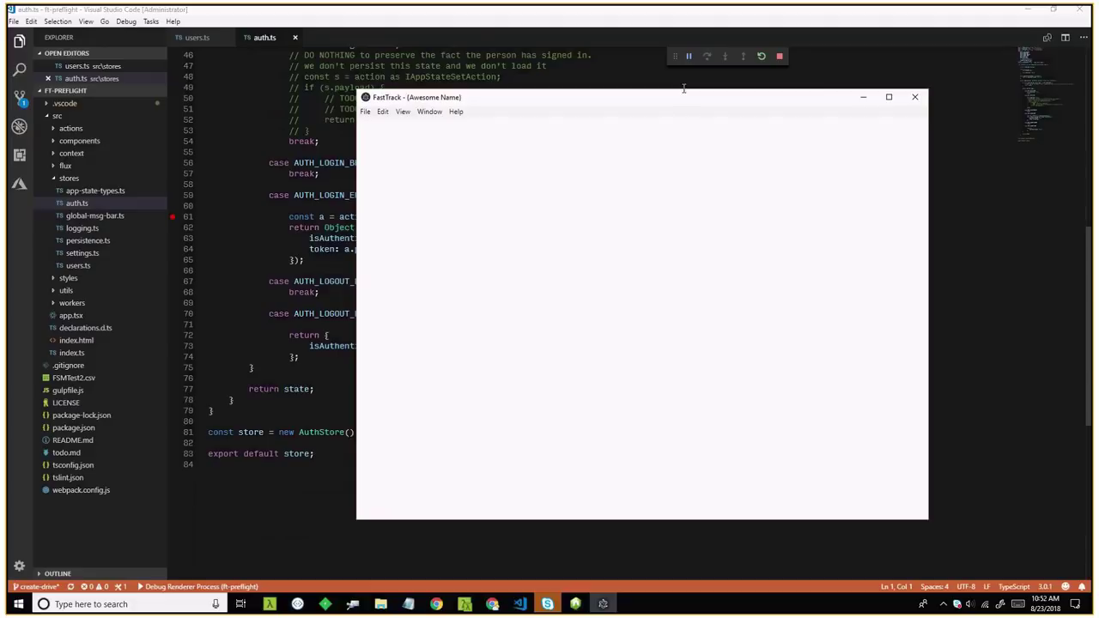
click(294, 432)
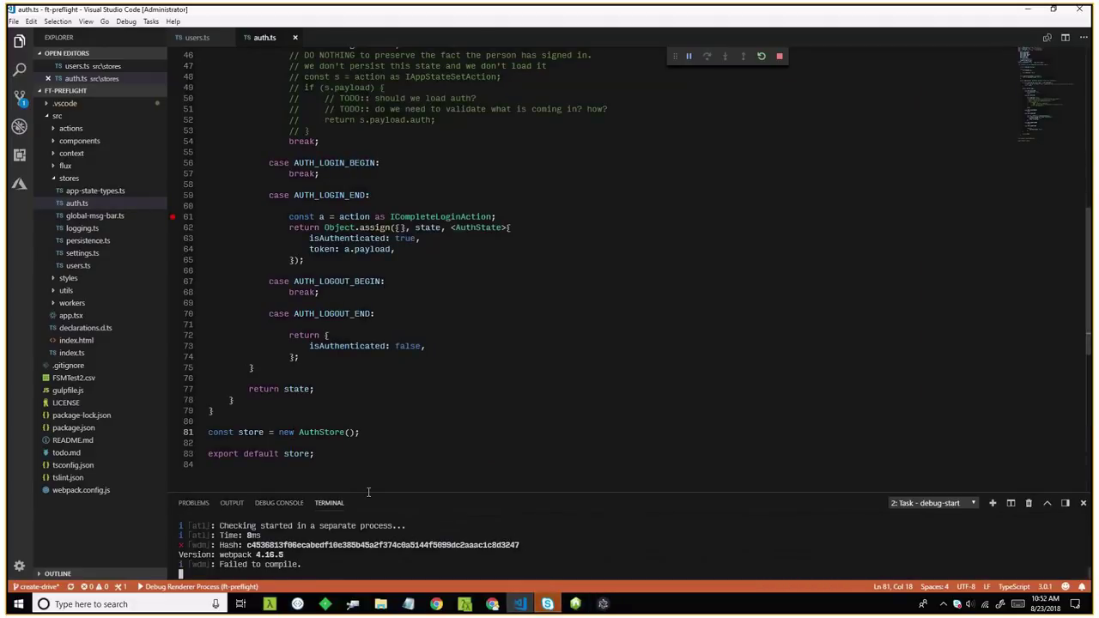
drag(366, 494, 417, 253)
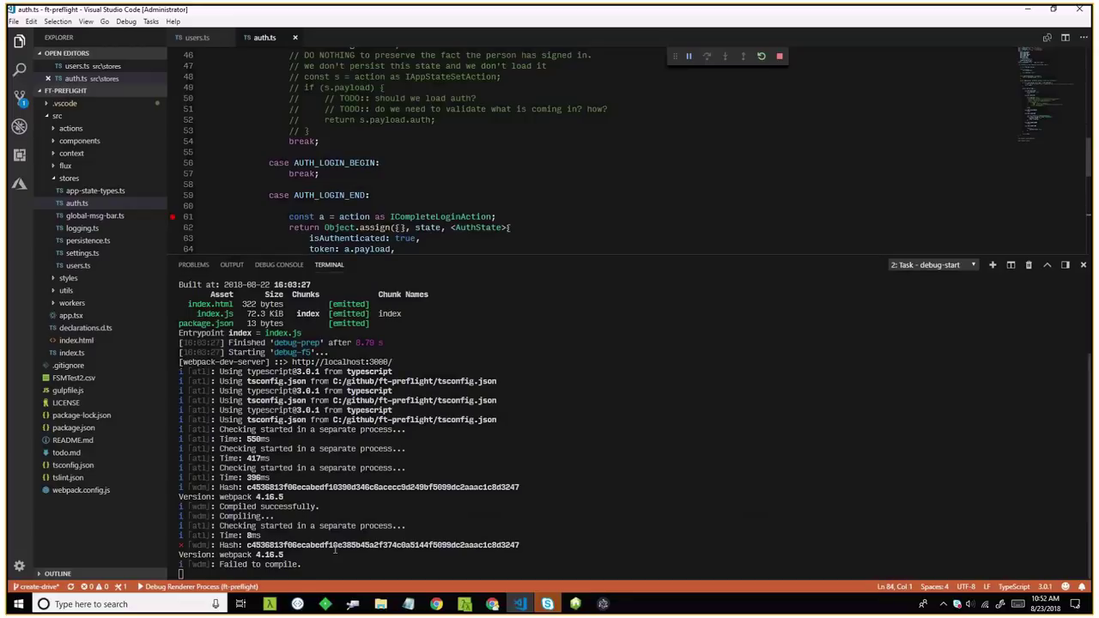
scroll(370, 395, up, 5)
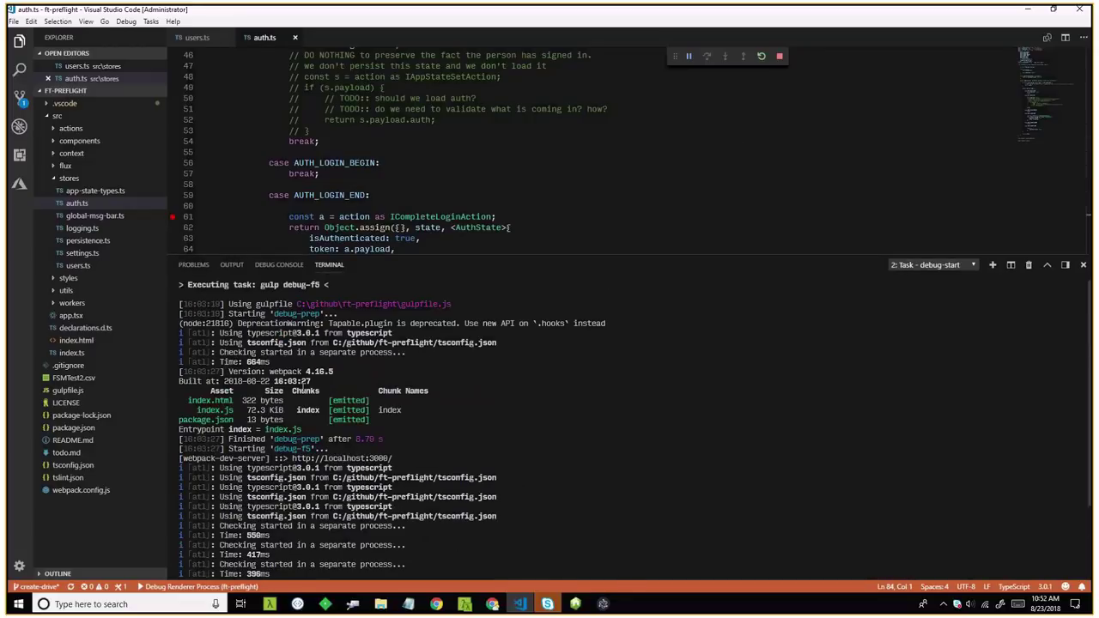
Step: Stop the running debug session and terminate the debug-start task
scroll(370, 395, down, 5)
click(778, 59)
click(150, 21)
click(212, 72)
key(Return)
Step: Start the Debug Renderer Process session again and check the node console output and the relaunched fasttrack-preflight-manager window
click(331, 146)
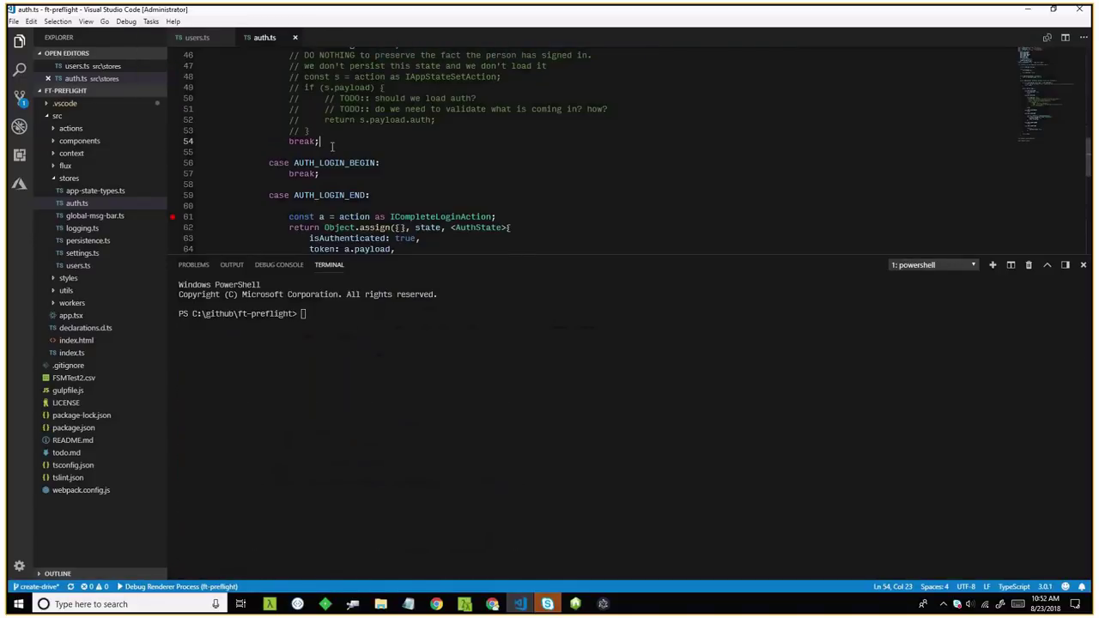
key(F5)
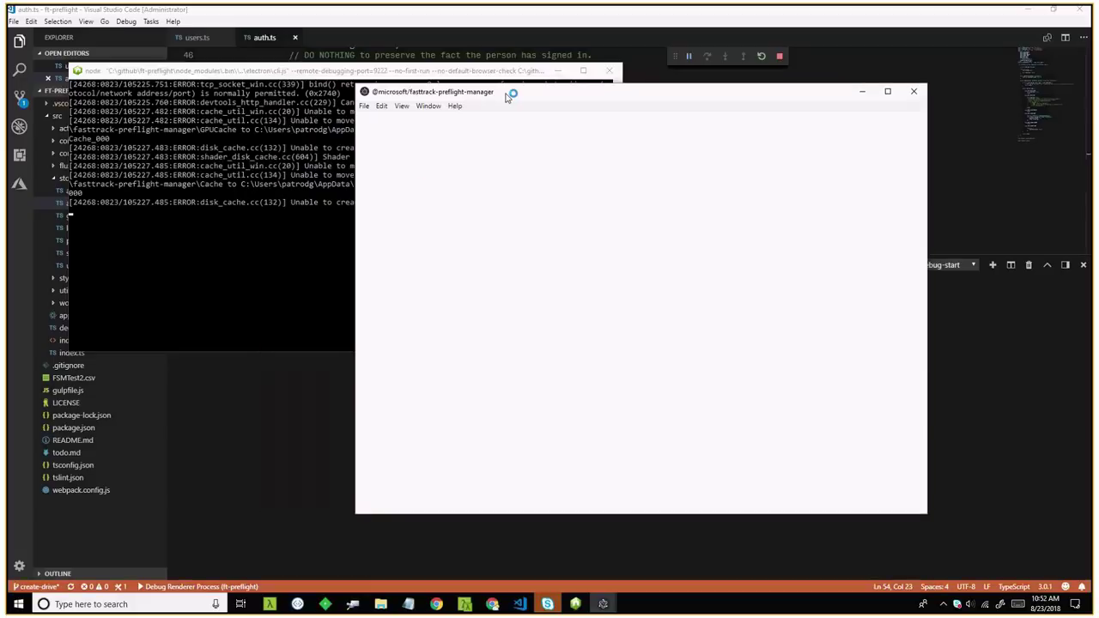
click(335, 253)
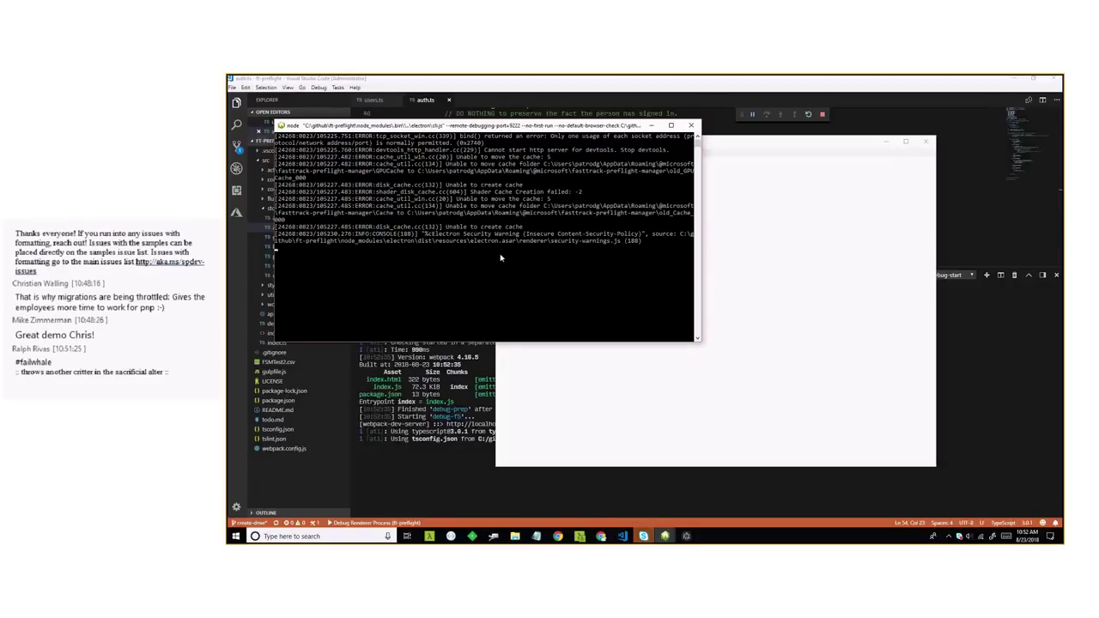
drag(472, 129, 501, 143)
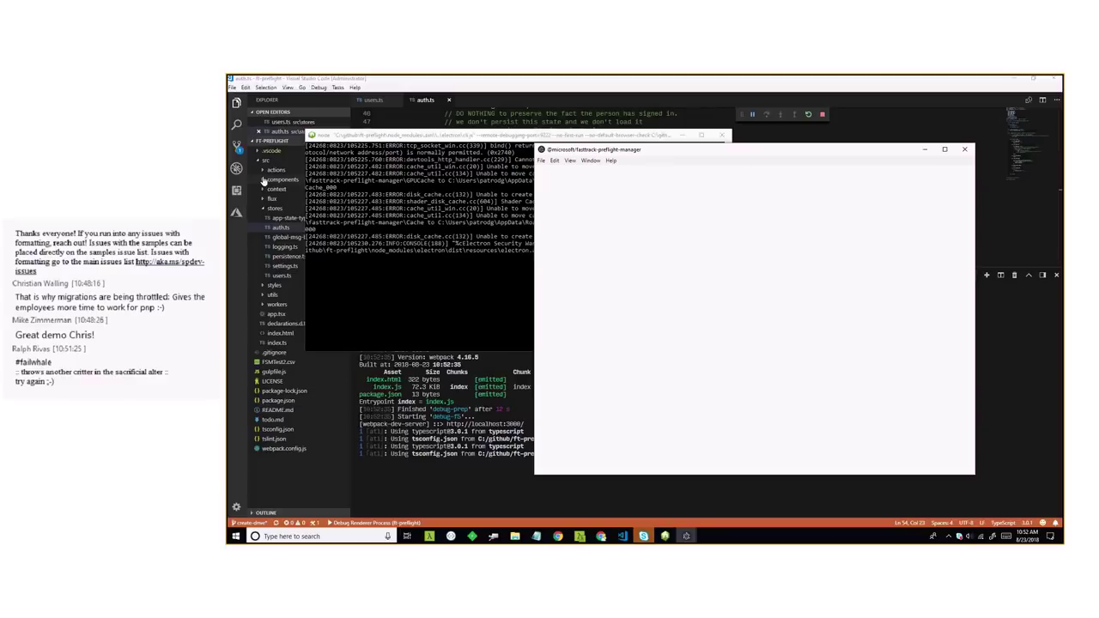
Step: Open launch.json from the .vscode folder and shrink the terminal to show both debug configurations
click(270, 150)
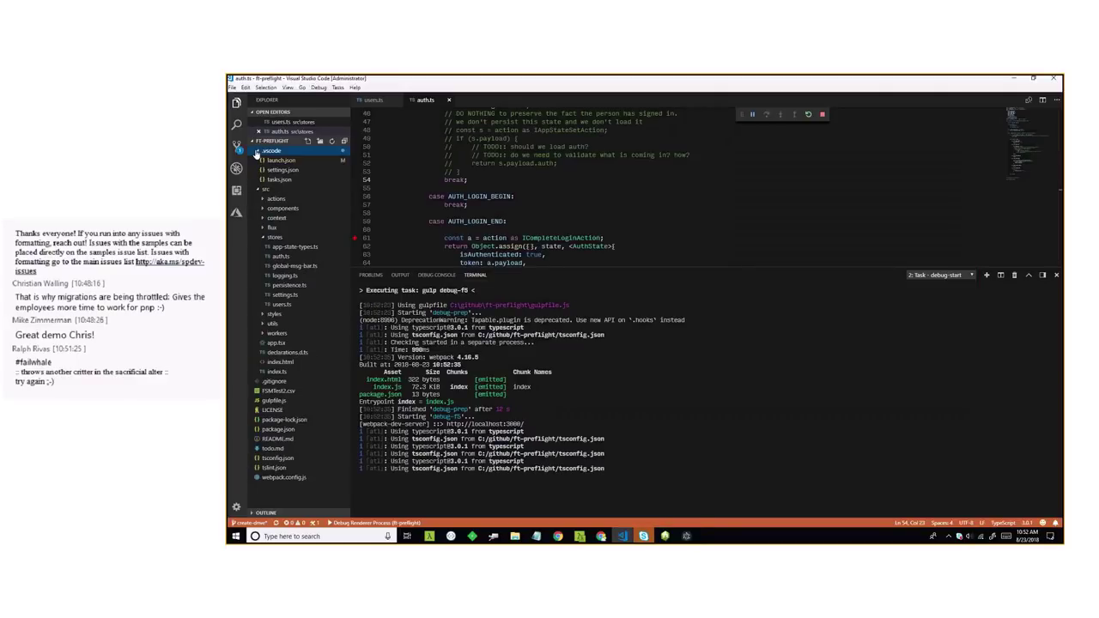
click(277, 161)
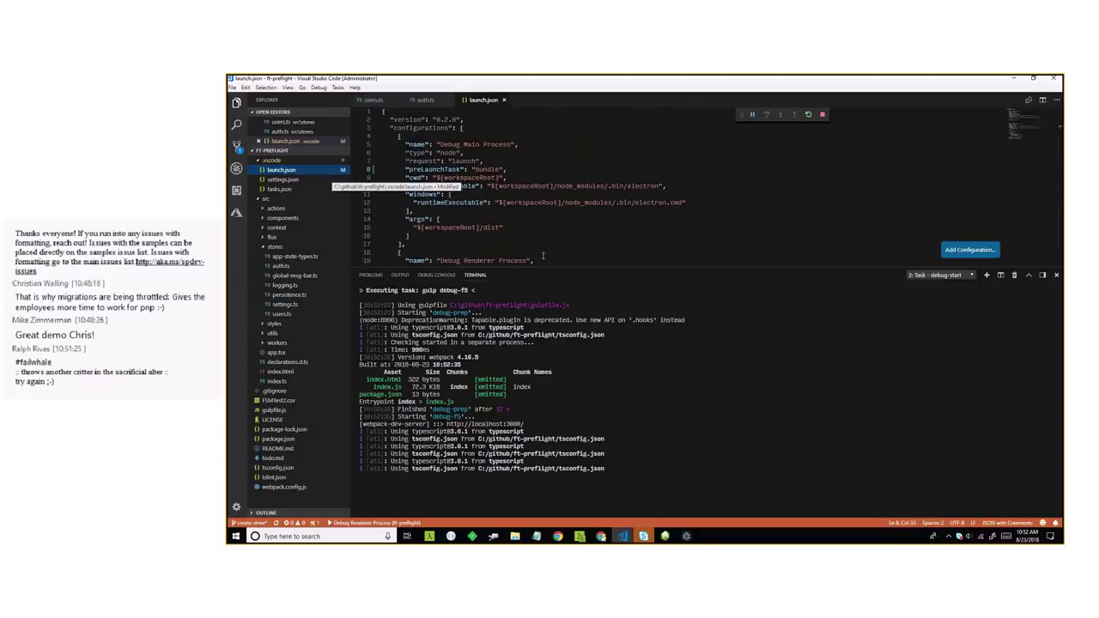
drag(591, 269, 598, 434)
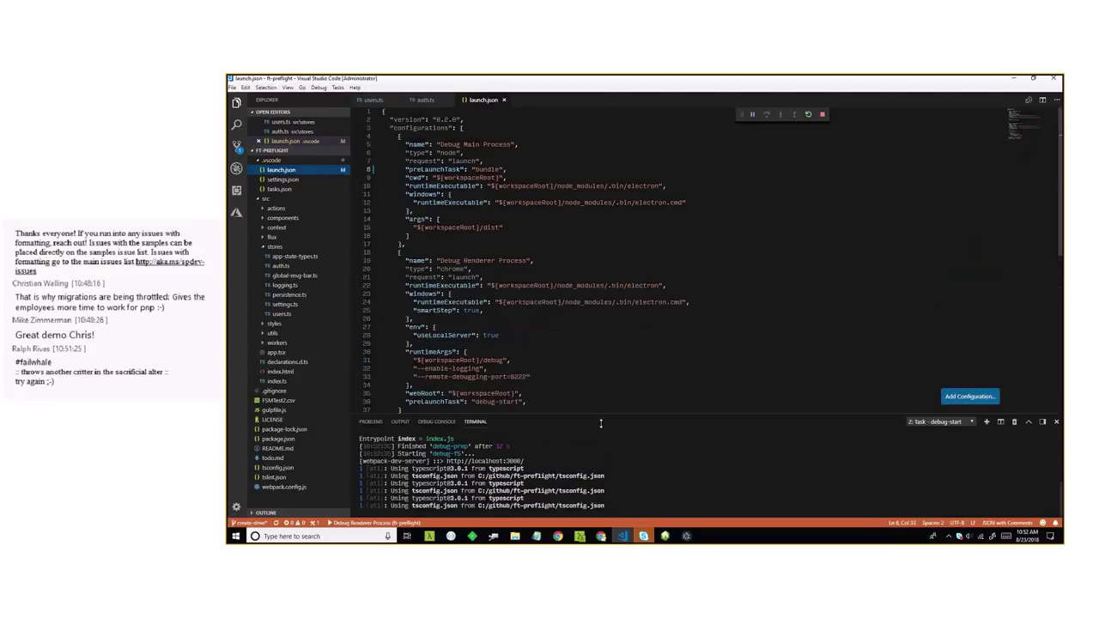